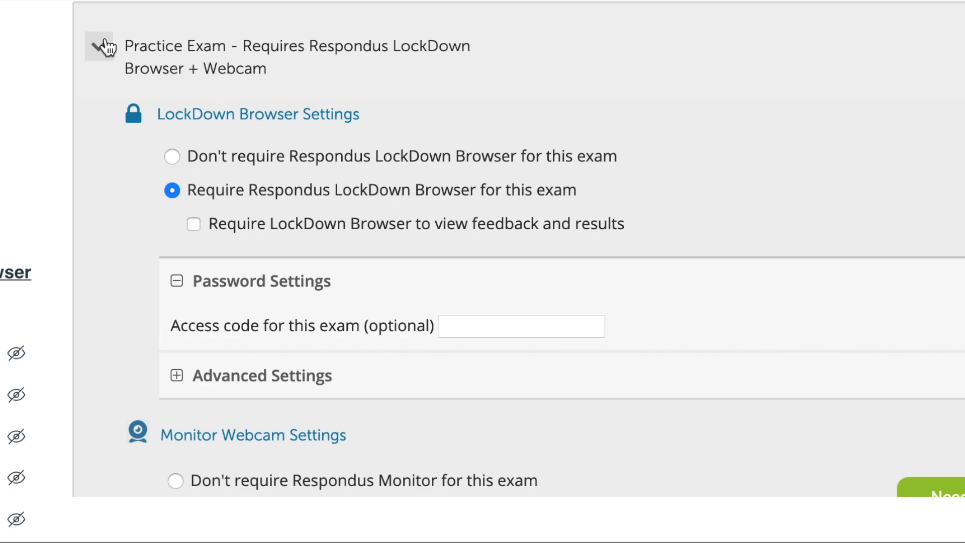
# Set the Practice Exam to not require Respondus LockDown Browser and save its settings.
pyautogui.click(100, 47)
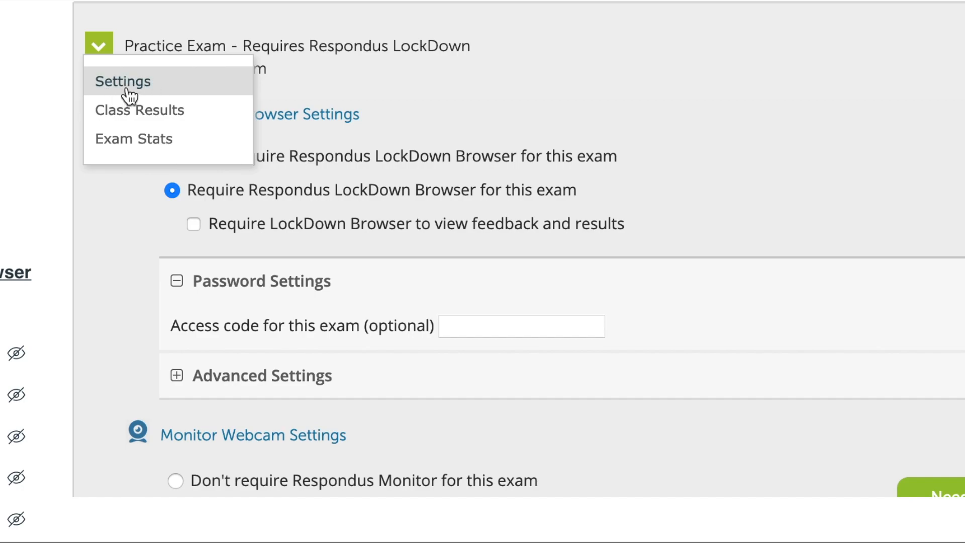
pyautogui.click(715, 104)
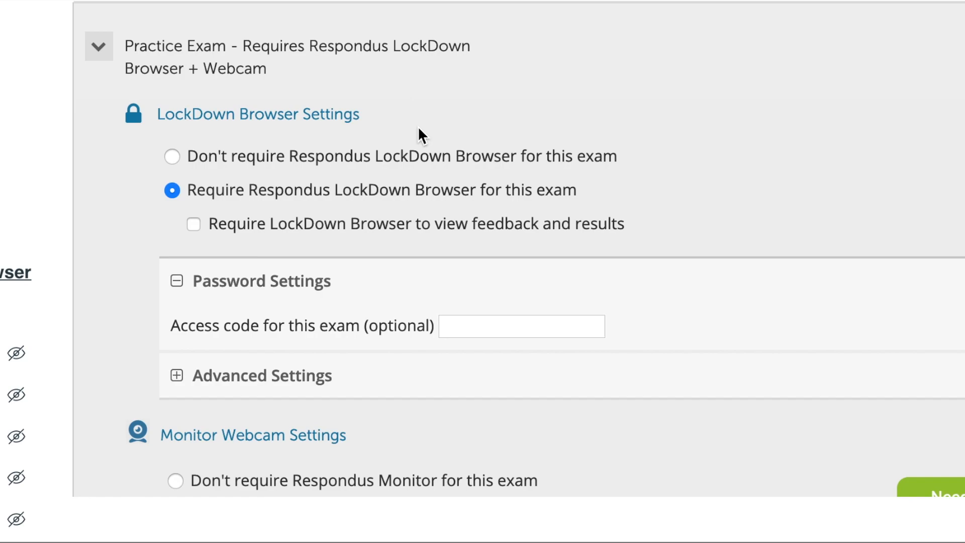
pyautogui.scroll(-2, 766, 237)
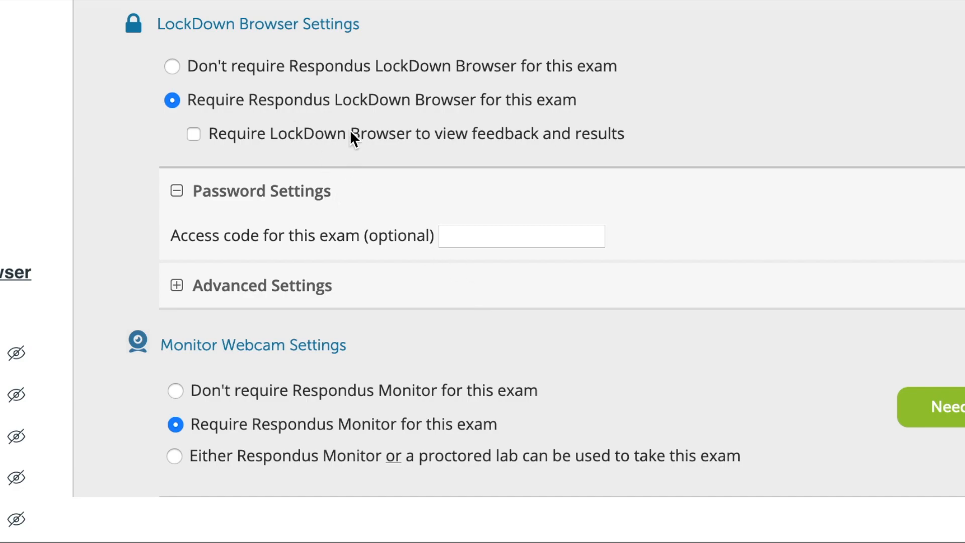
pyautogui.click(170, 65)
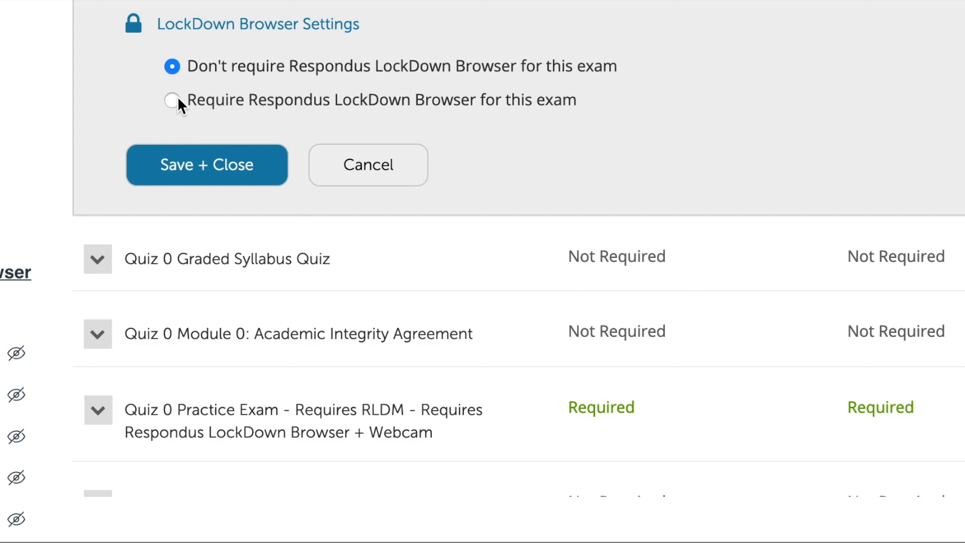
pyautogui.click(220, 176)
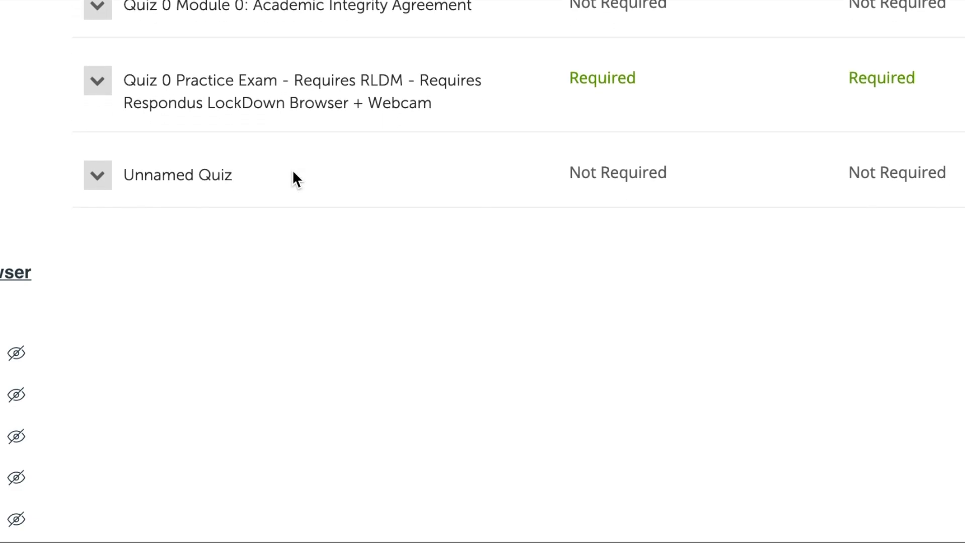
# Open the settings of the Practice Exam and require Respondus LockDown Browser, including for viewing feedback and results.
pyautogui.scroll(5, 291, 170)
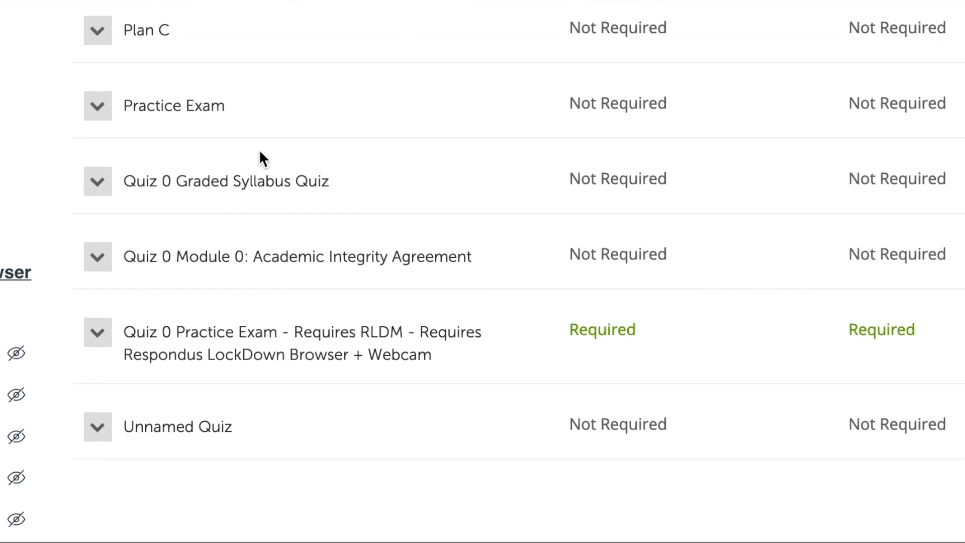
pyautogui.scroll(-1, 252, 146)
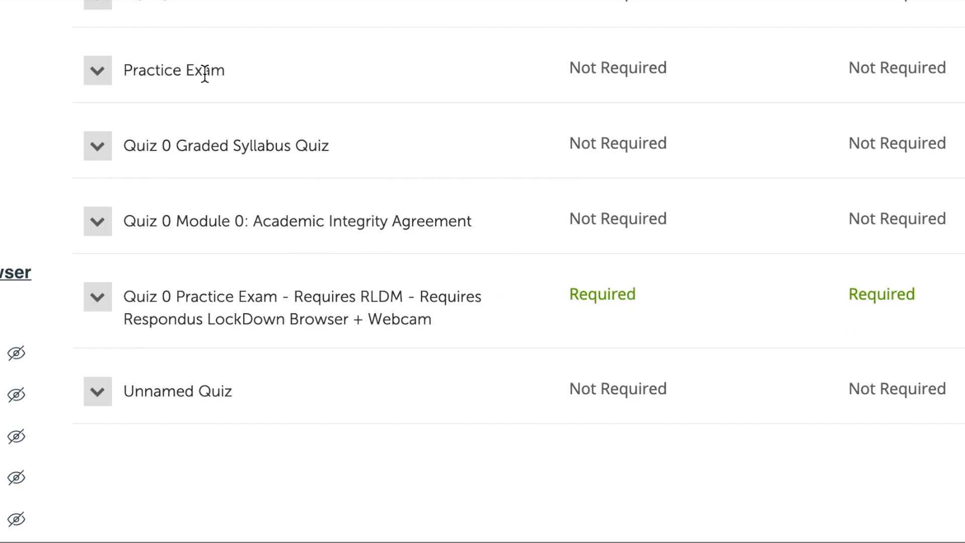
pyautogui.click(105, 72)
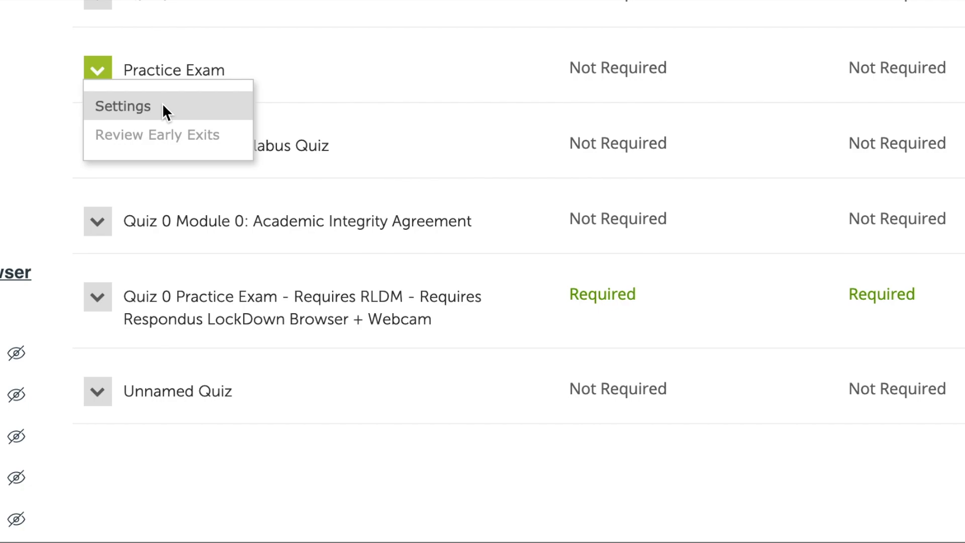
pyautogui.click(134, 109)
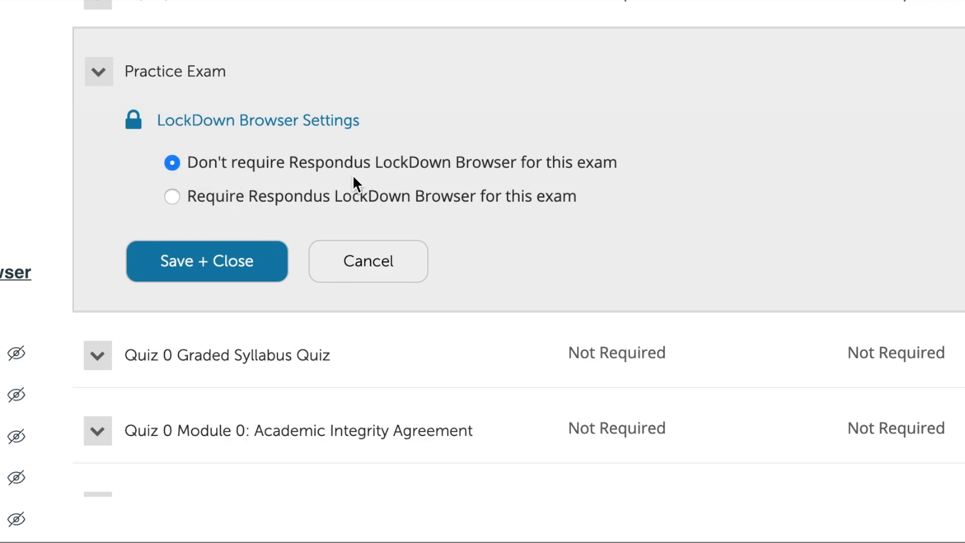
pyautogui.click(174, 196)
pyautogui.scroll(-2, 453, 228)
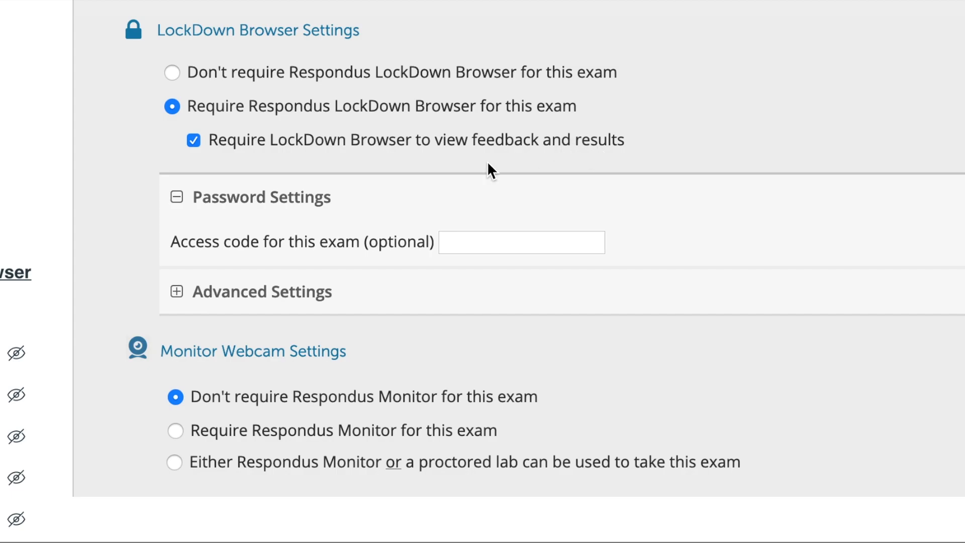
# Collapse the exam's Password Settings section and expand its Advanced Settings section.
pyautogui.click(177, 198)
pyautogui.click(177, 197)
pyautogui.scroll(-2, 375, 207)
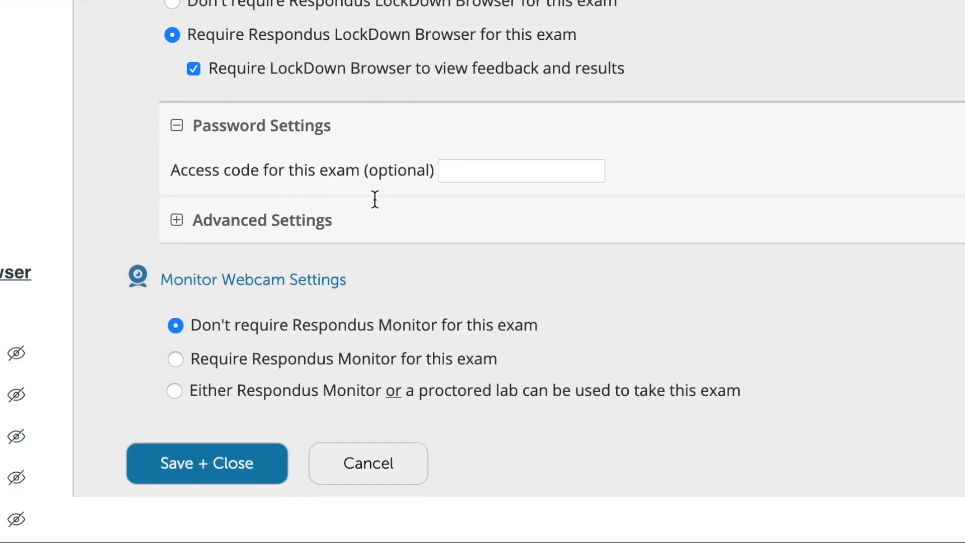
pyautogui.click(176, 108)
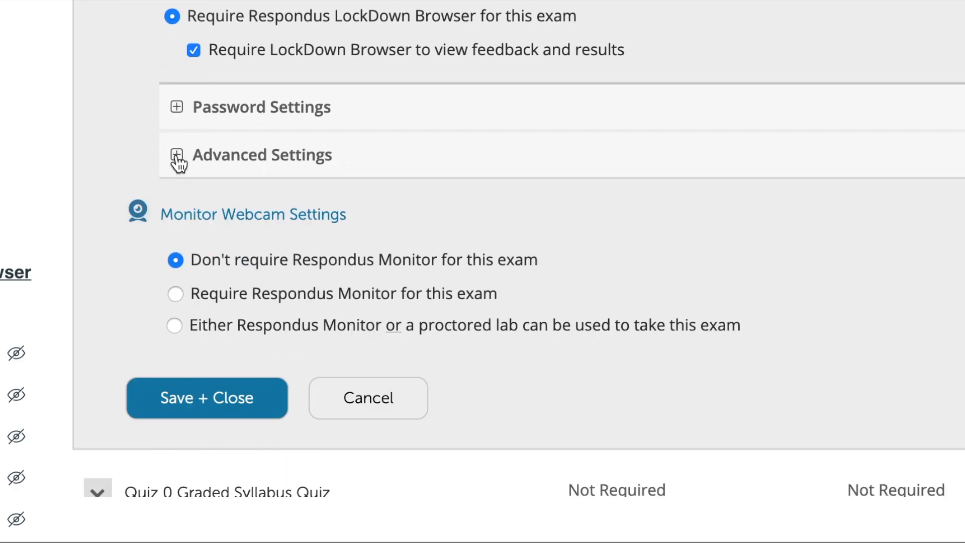
pyautogui.click(177, 155)
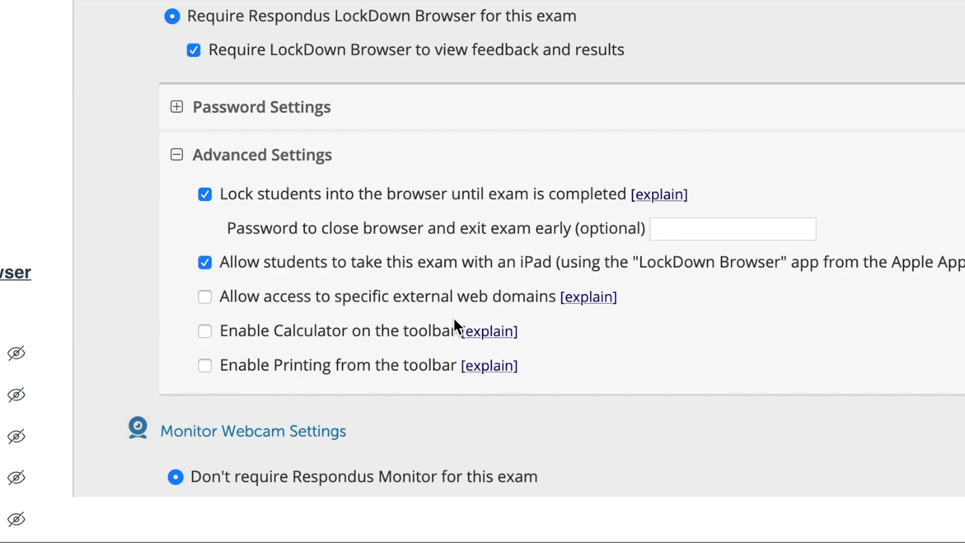
# Try enabling the toolbar calculator, switch between the standard and scientific types, and disable it again.
pyautogui.click(502, 329)
pyautogui.click(205, 331)
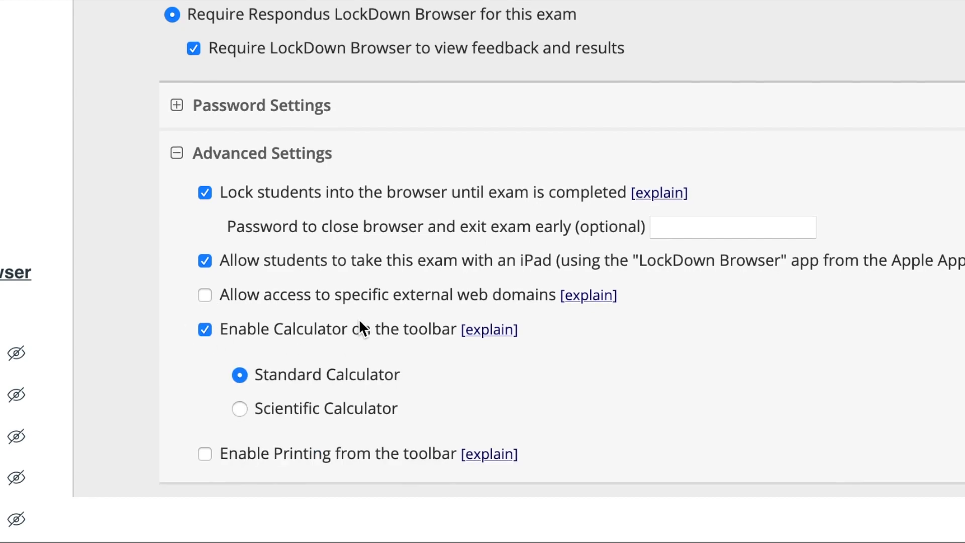
pyautogui.scroll(-1, 359, 318)
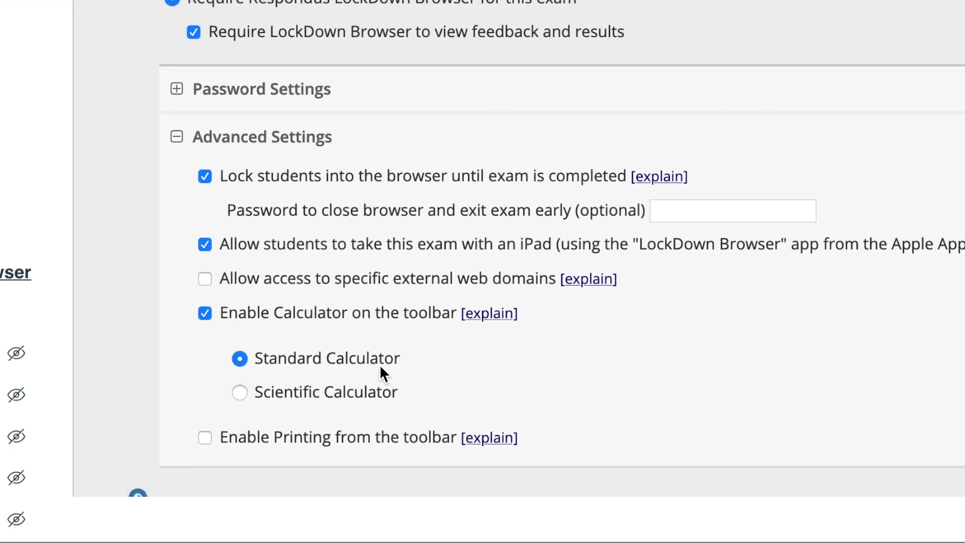
pyautogui.click(240, 392)
pyautogui.click(240, 359)
pyautogui.click(240, 393)
pyautogui.click(205, 314)
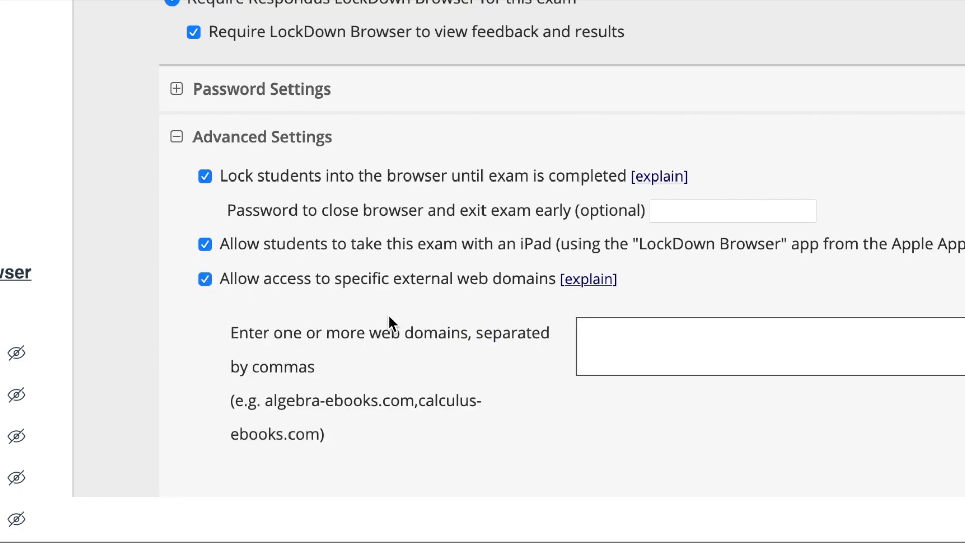
pyautogui.scroll(-1, 450, 327)
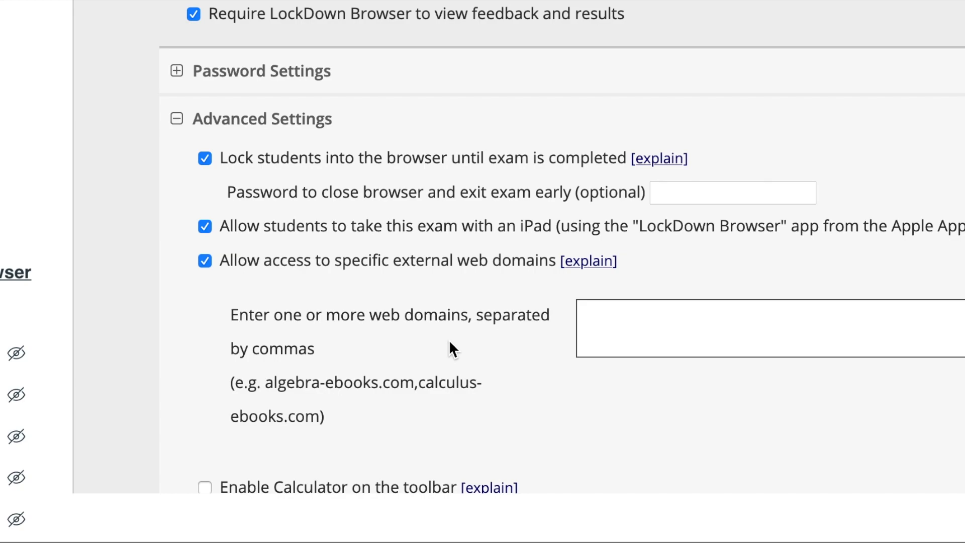
pyautogui.click(645, 330)
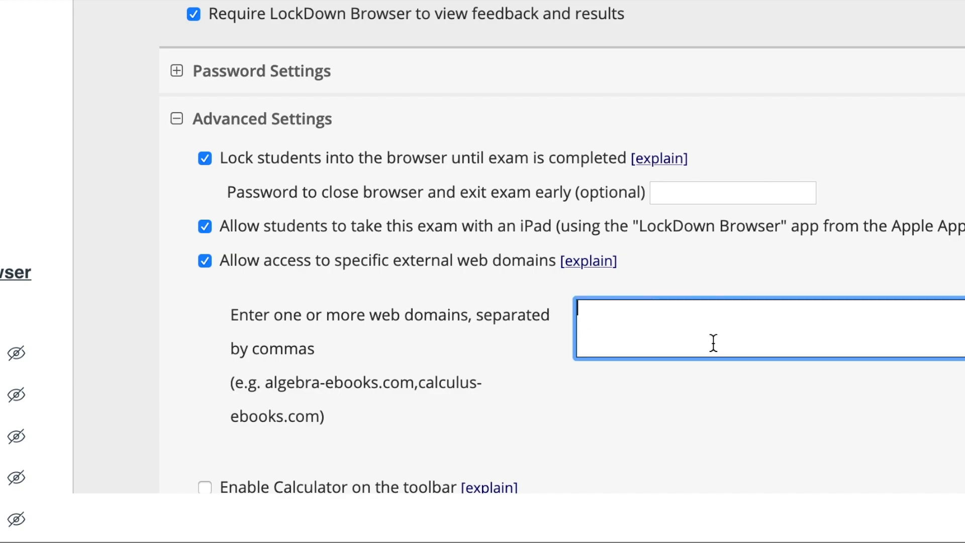
pyautogui.write('www.youtube.com')
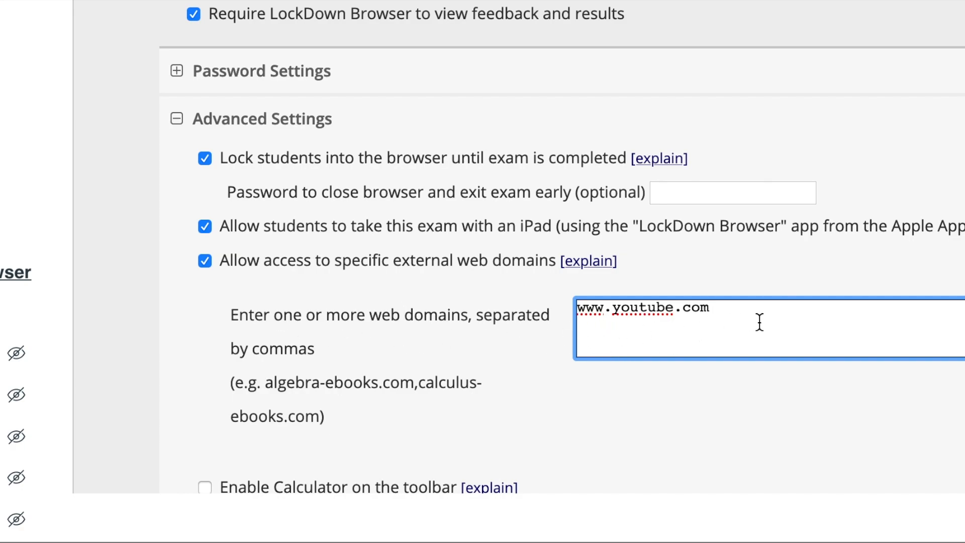
pyautogui.write(',')
# Clear the list of allowed external web domains and disable external domain access for the exam.
pyautogui.scroll(-2, 520, 348)
pyautogui.click(204, 201)
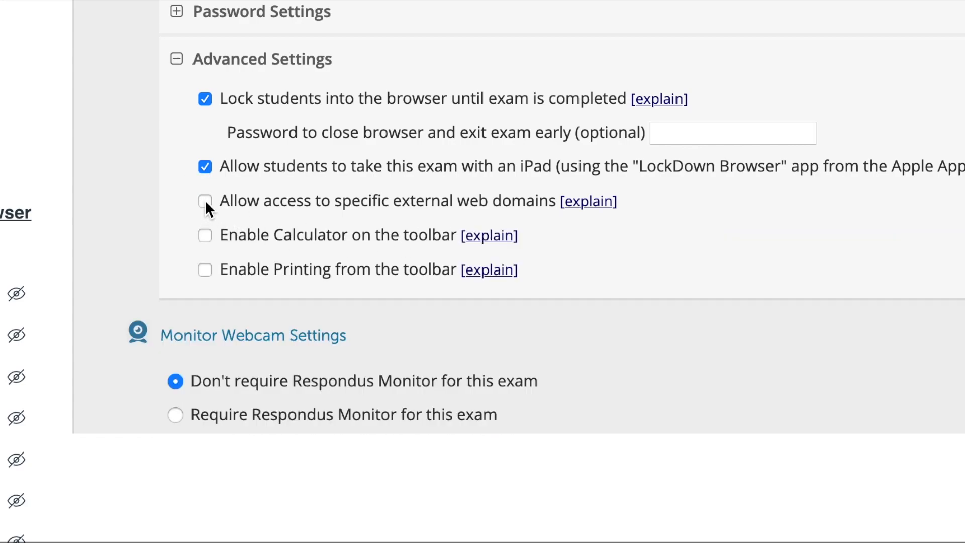
pyautogui.click(205, 200)
pyautogui.moveTo(742, 254); pyautogui.dragTo(486, 230)
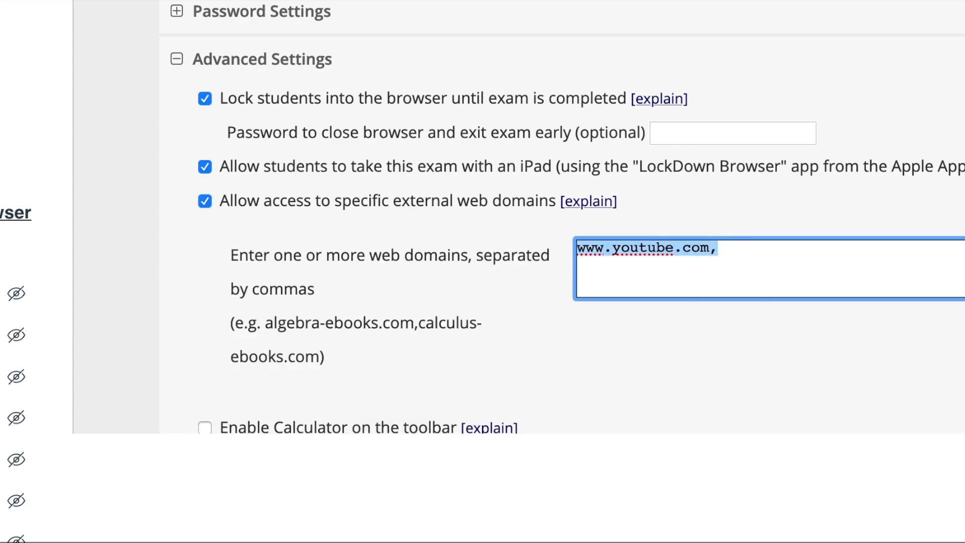
pyautogui.press('BackSpace')
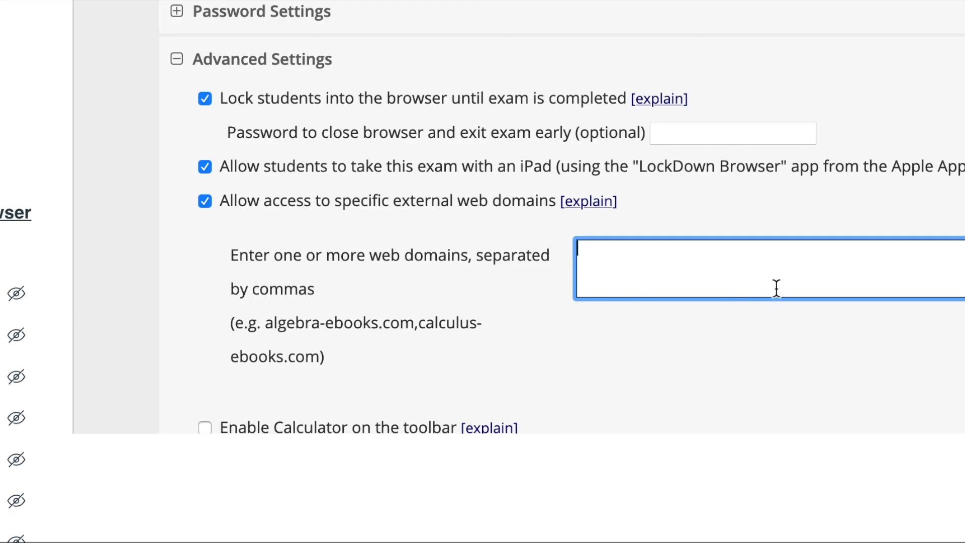
pyautogui.click(205, 201)
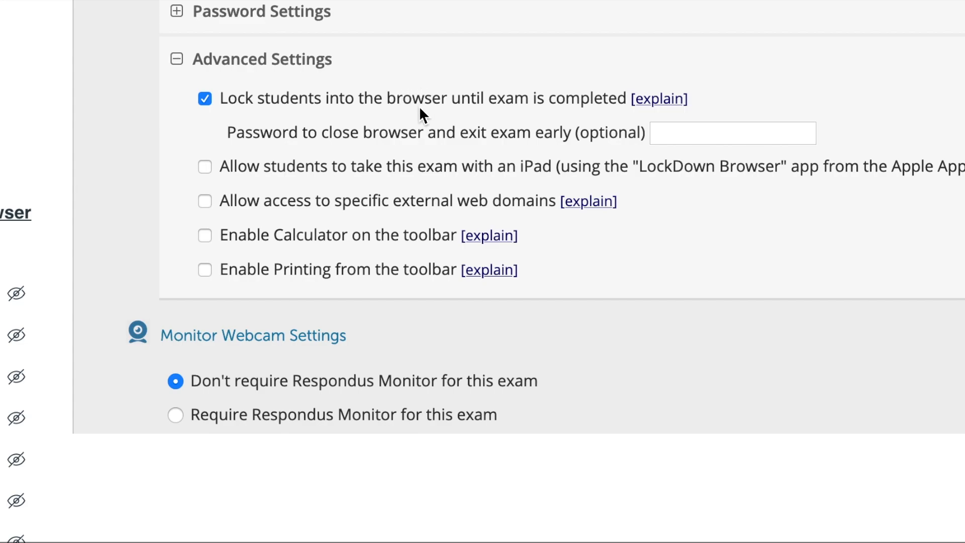
# Try turning off the option that locks students into the browser until exam completion, and turn it on again.
pyautogui.click(205, 99)
pyautogui.click(205, 98)
pyautogui.click(177, 59)
pyautogui.click(180, 65)
pyautogui.click(209, 99)
pyautogui.click(207, 100)
# Read the explanations of the browser lock, external web domains, calculator and printing options.
pyautogui.click(641, 102)
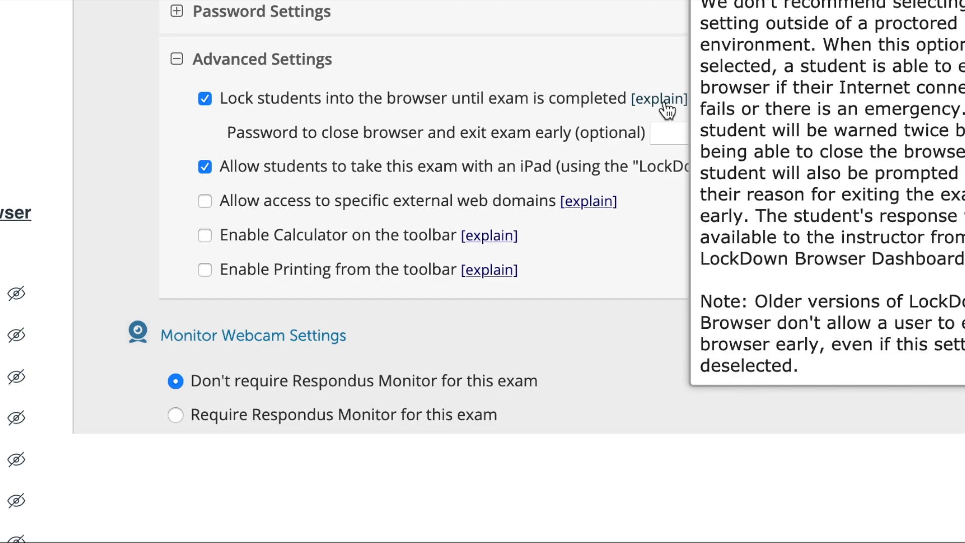
pyautogui.click(599, 204)
pyautogui.click(488, 240)
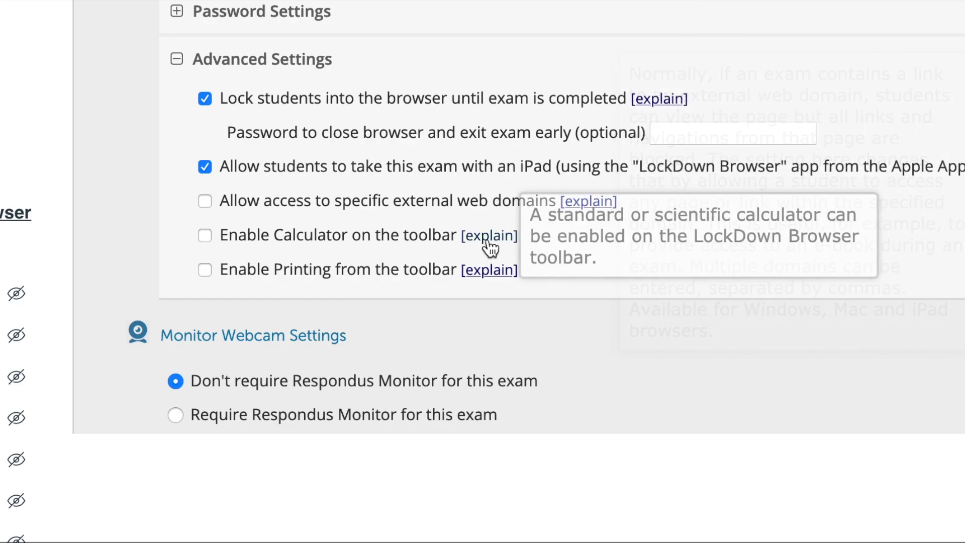
pyautogui.click(499, 276)
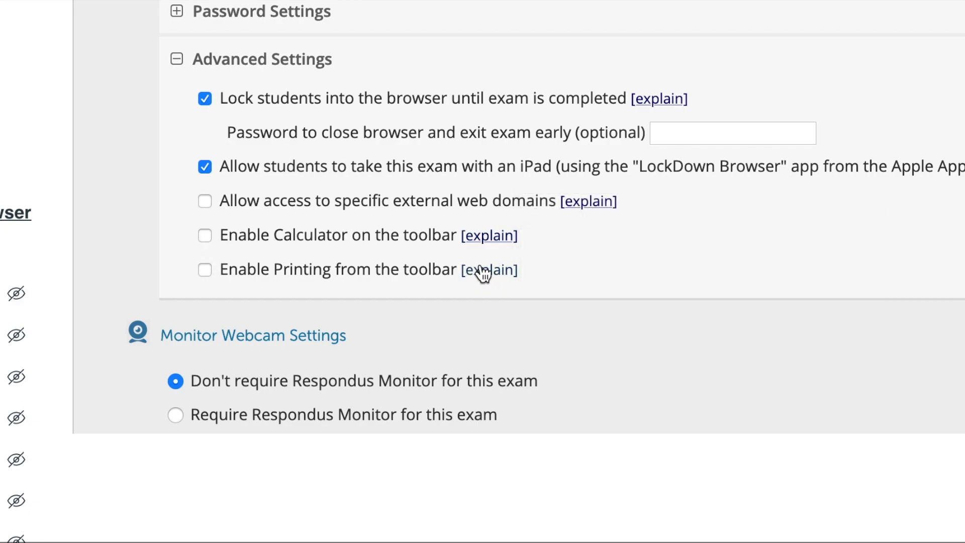
pyautogui.moveTo(486, 274)
pyautogui.moveTo(498, 240)
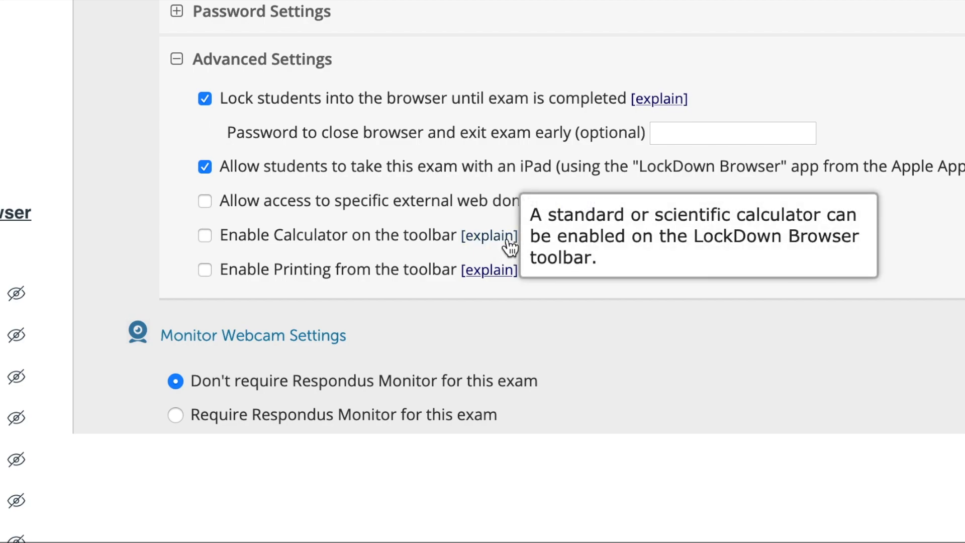
pyautogui.moveTo(655, 105)
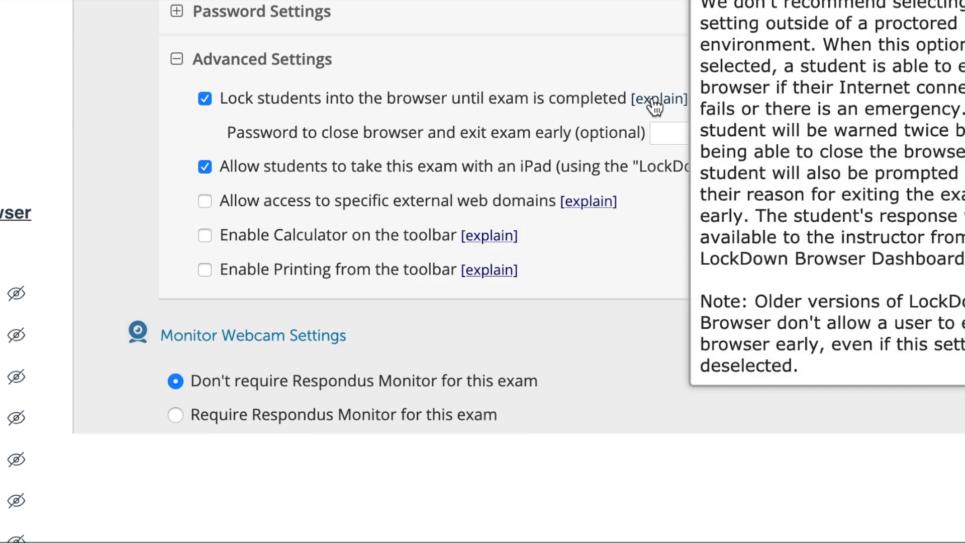